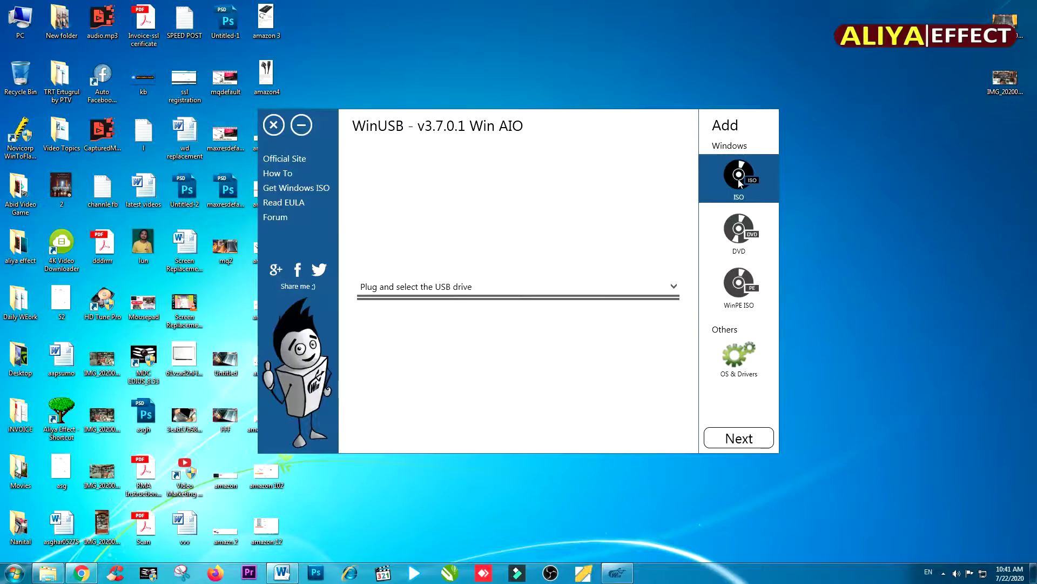
{"action": "left_click", "coordinate": [741, 222]}
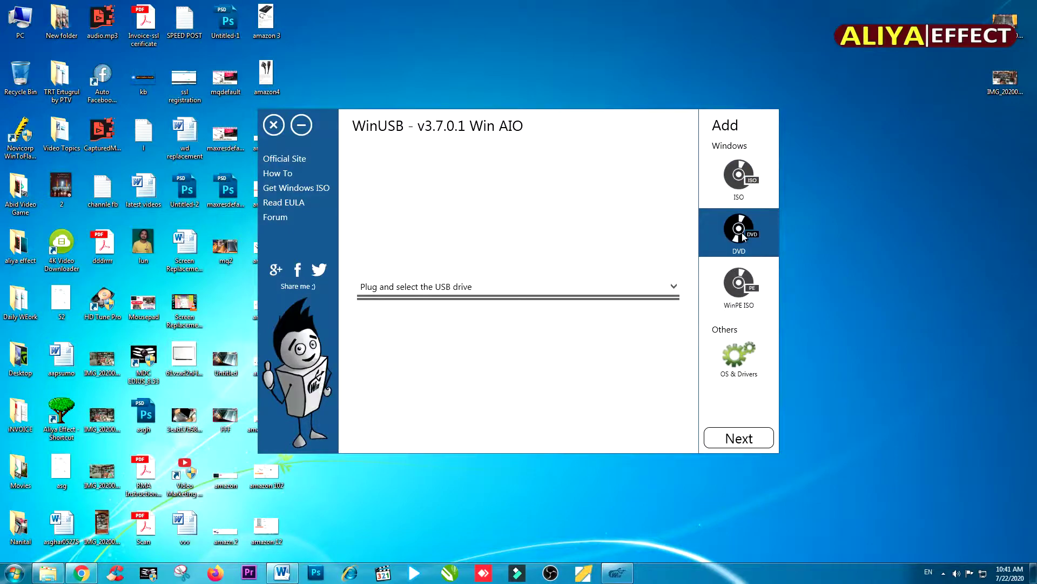
{"action": "left_click", "coordinate": [749, 282]}
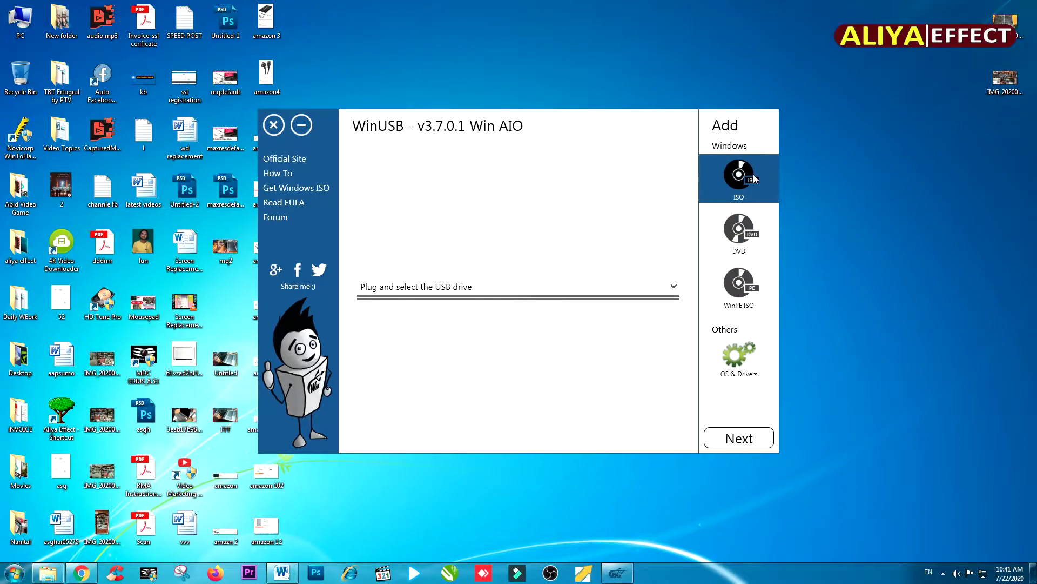
Select the I:\ 14.6Gb removable FAT32 drive as the target USB drive
{"action": "left_click", "coordinate": [665, 289]}
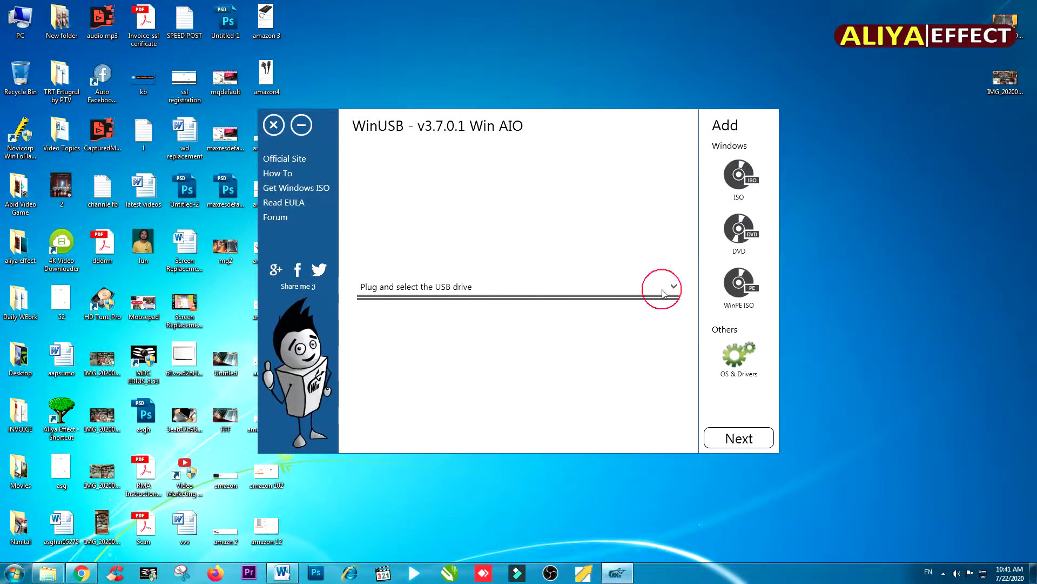
{"action": "left_click", "coordinate": [662, 290]}
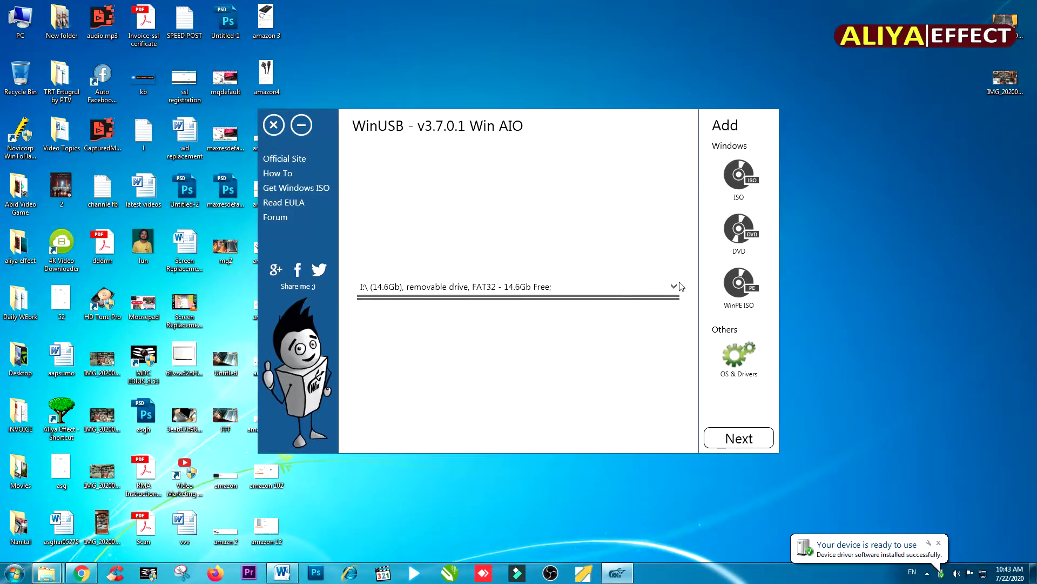
{"action": "left_click", "coordinate": [668, 287]}
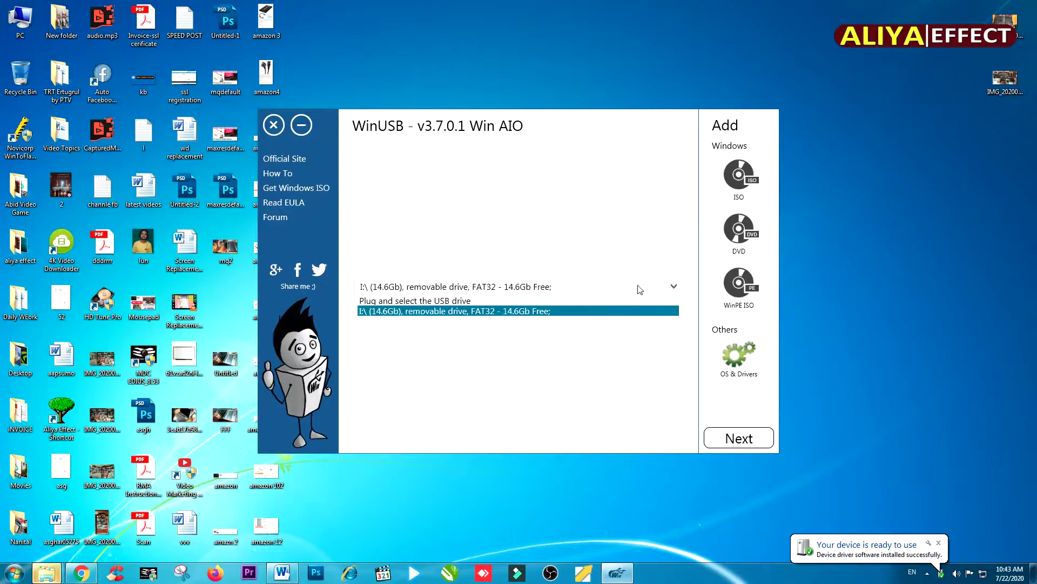
{"action": "left_click", "coordinate": [466, 312]}
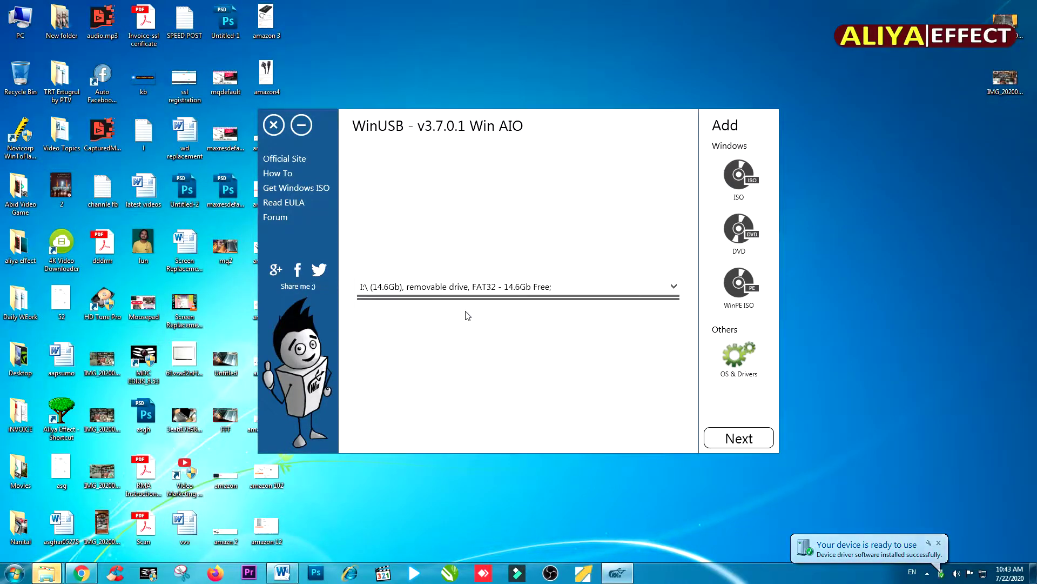
Add the Windows image Win8 from the ISO FILES folder, keeping Win8.iso as its boot menu name
{"action": "left_click", "coordinate": [741, 186]}
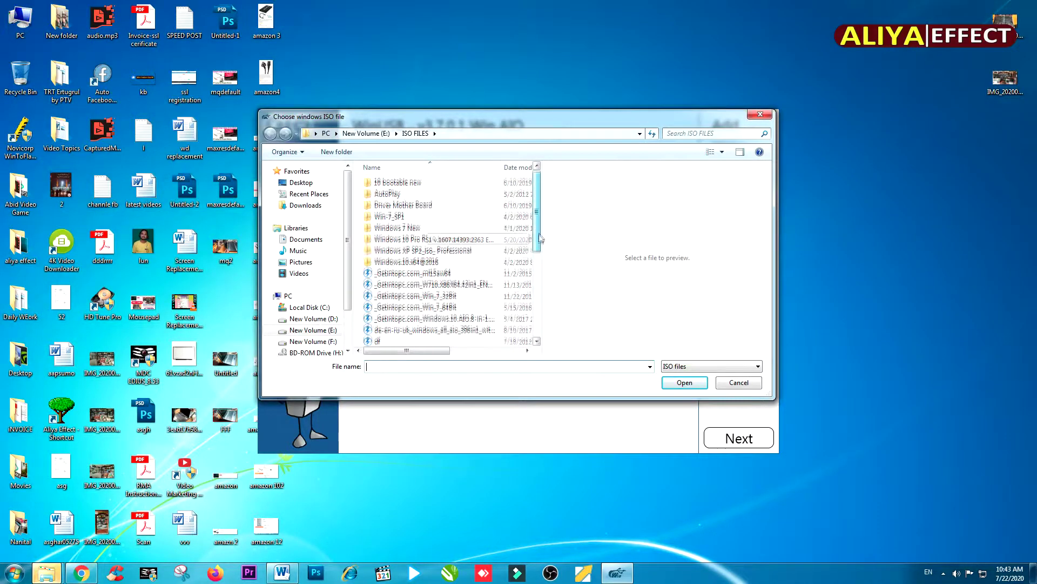
{"action": "left_click_drag", "start_coordinate": [540, 237], "coordinate": [541, 323]}
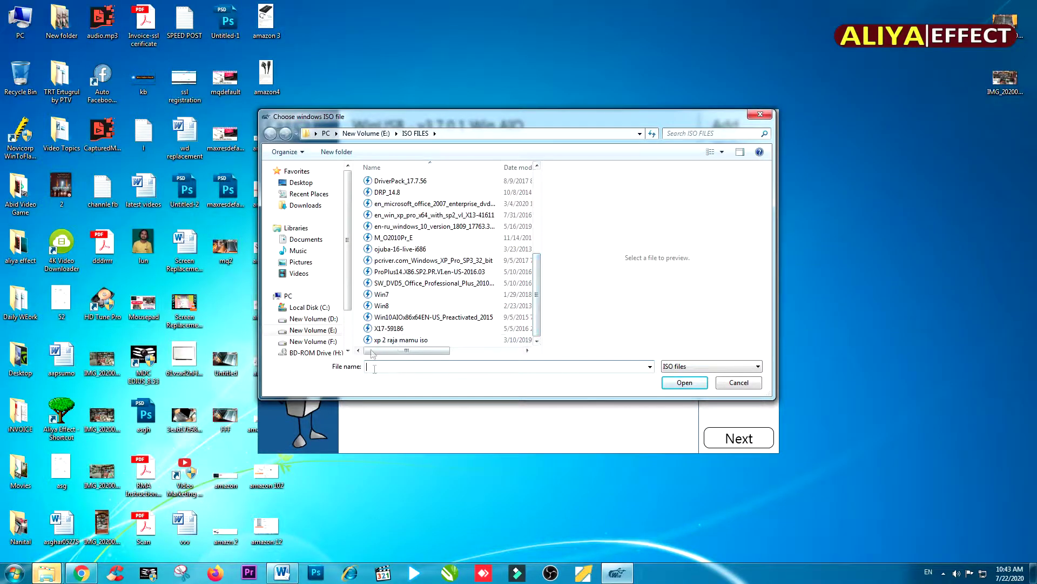
{"action": "left_click", "coordinate": [393, 310]}
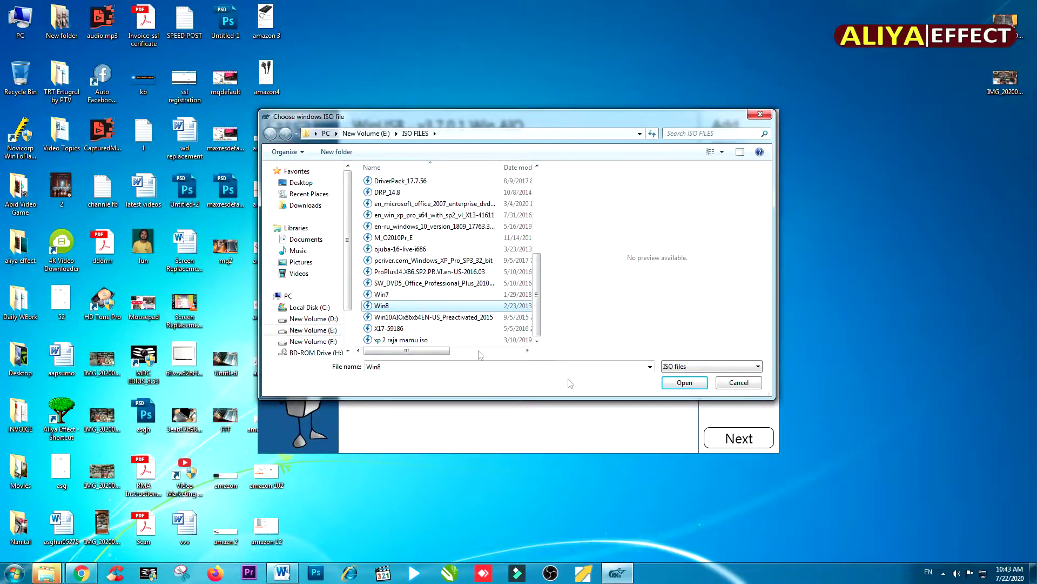
{"action": "left_click", "coordinate": [683, 383]}
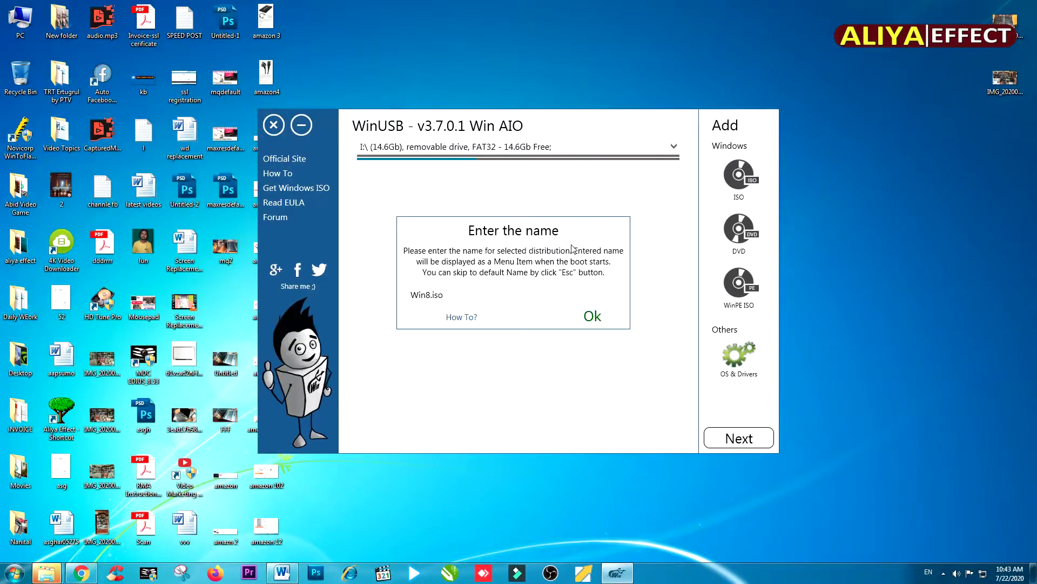
{"action": "left_click", "coordinate": [594, 316]}
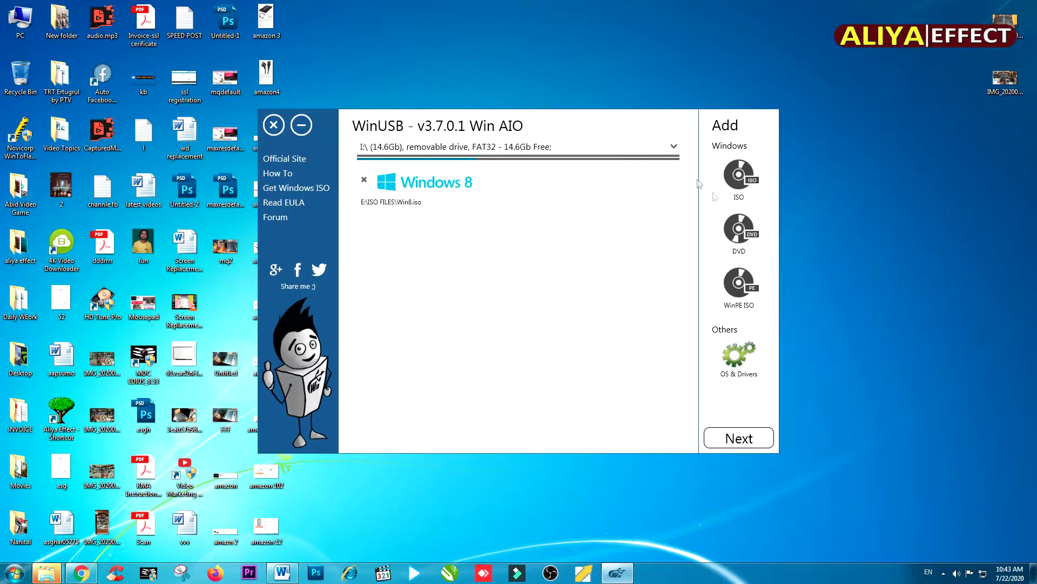
Add the Windows image Win7 from the ISO FILES folder, keeping Win7.iso as its boot menu name
{"action": "left_click", "coordinate": [751, 183]}
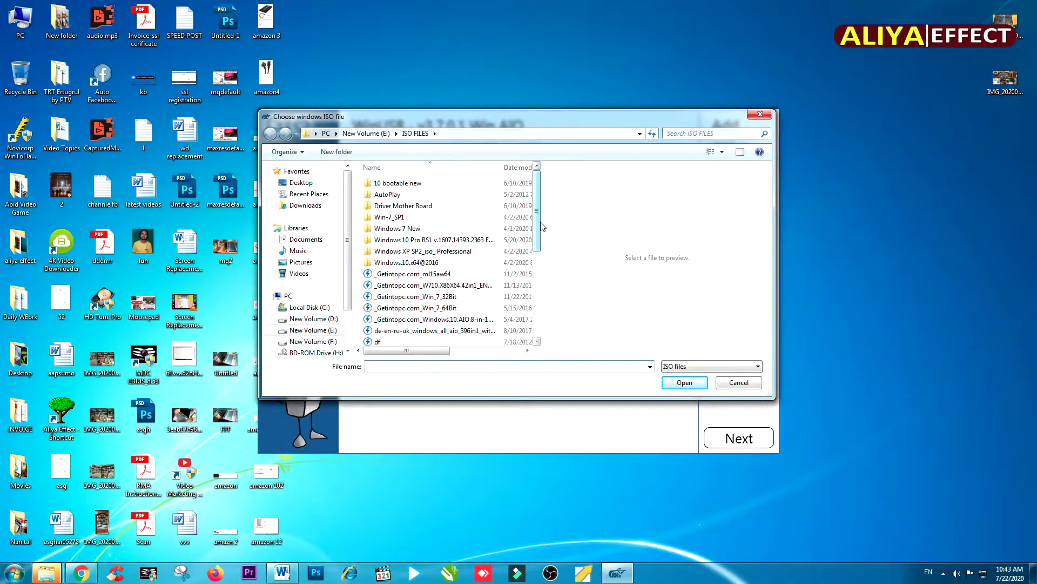
{"action": "left_click_drag", "start_coordinate": [541, 222], "coordinate": [539, 308]}
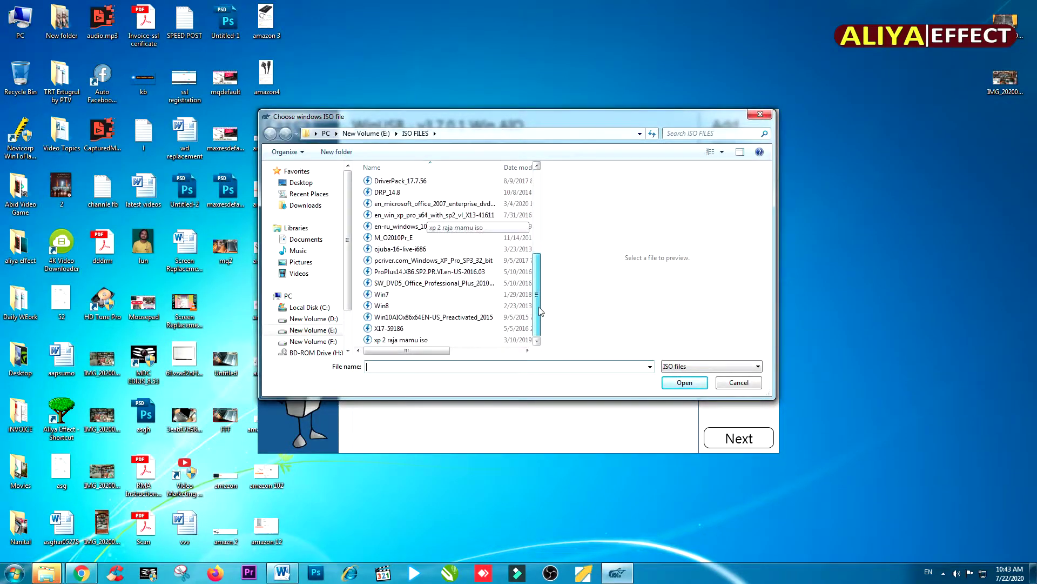
{"action": "left_click", "coordinate": [395, 296]}
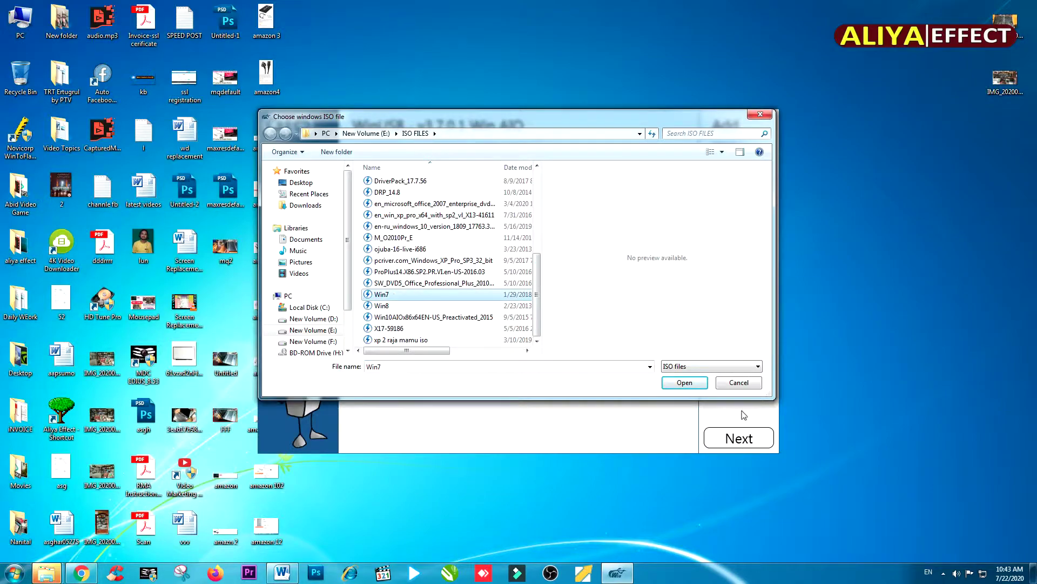
{"action": "left_click", "coordinate": [714, 367]}
{"action": "left_click", "coordinate": [714, 367]}
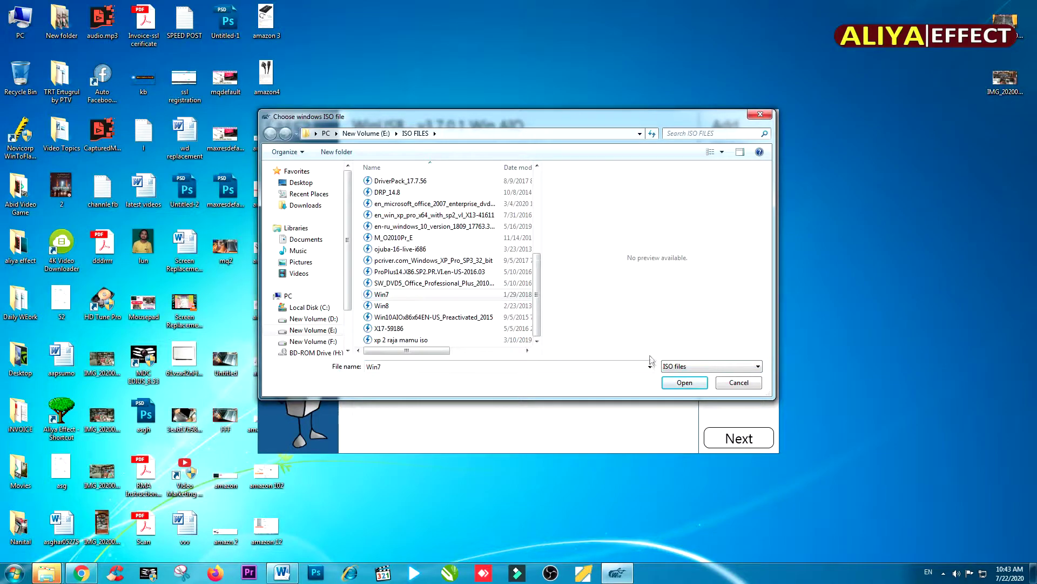
{"action": "left_click_drag", "start_coordinate": [539, 301], "coordinate": [541, 241]}
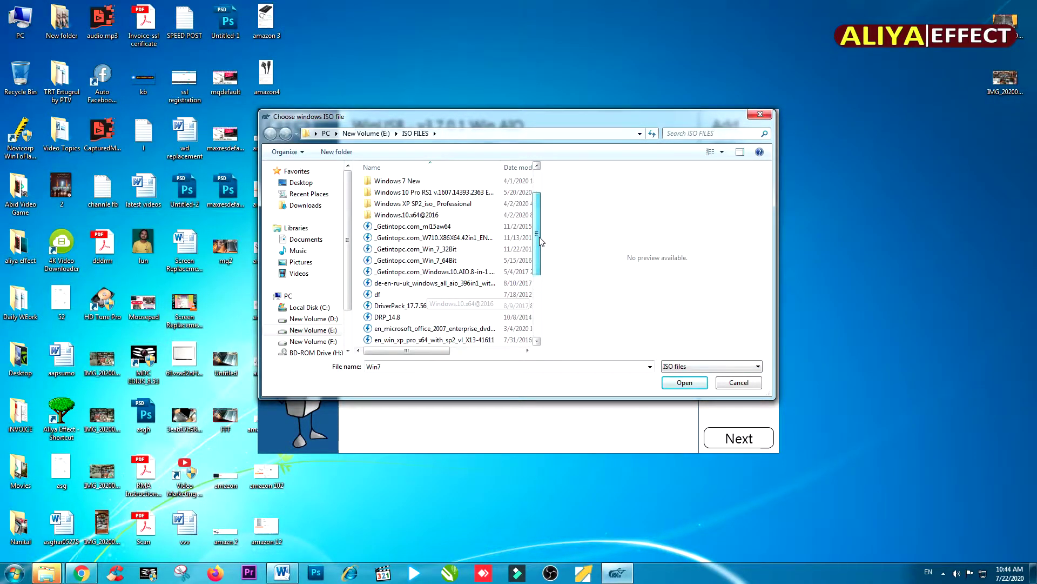
{"action": "left_click", "coordinate": [684, 383]}
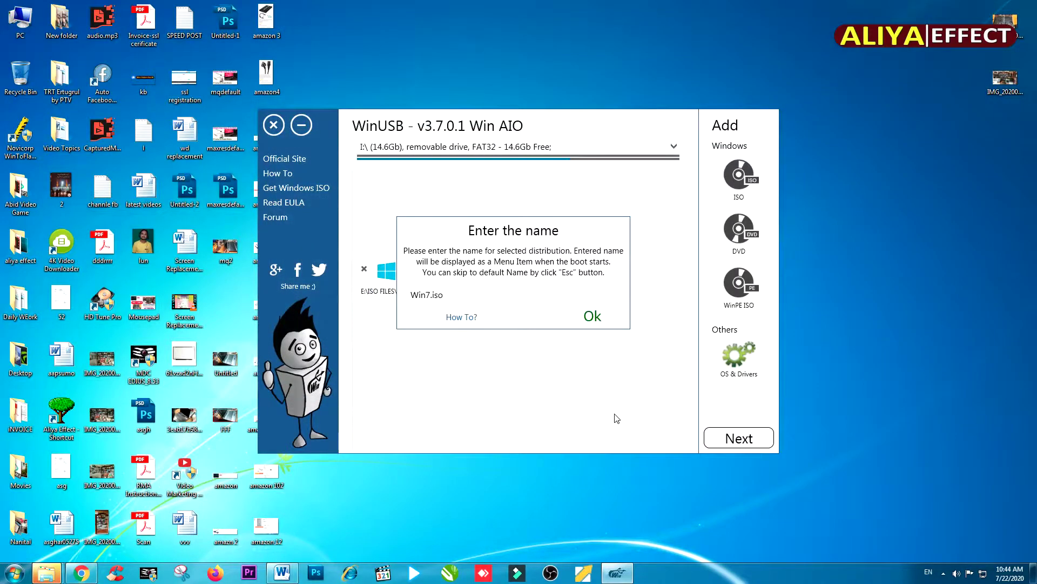
{"action": "left_click", "coordinate": [592, 315]}
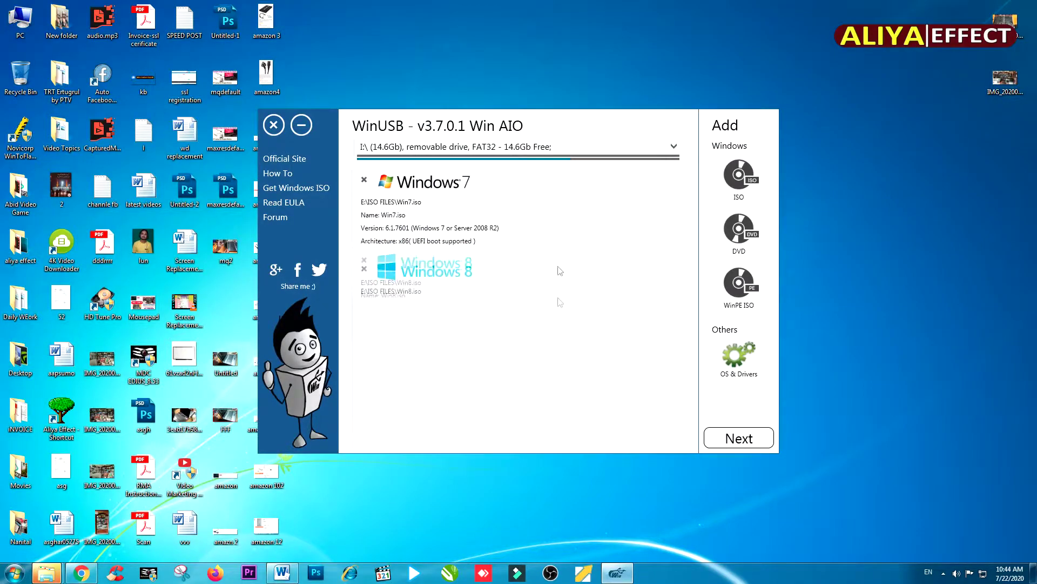
Add the _Getintopc.com_Windows.10.AIO.8-in-1.RTM.x86-x64.En-US.DVD image from the ISO FILES folder, keeping its default boot menu name
{"action": "left_click", "coordinate": [748, 186]}
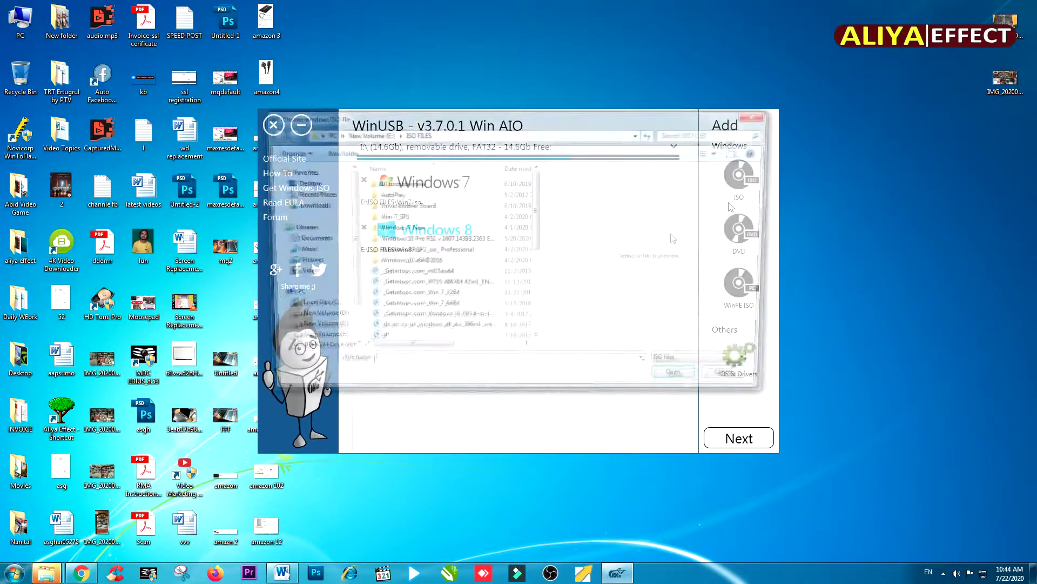
{"action": "left_click_drag", "start_coordinate": [549, 233], "coordinate": [553, 336]}
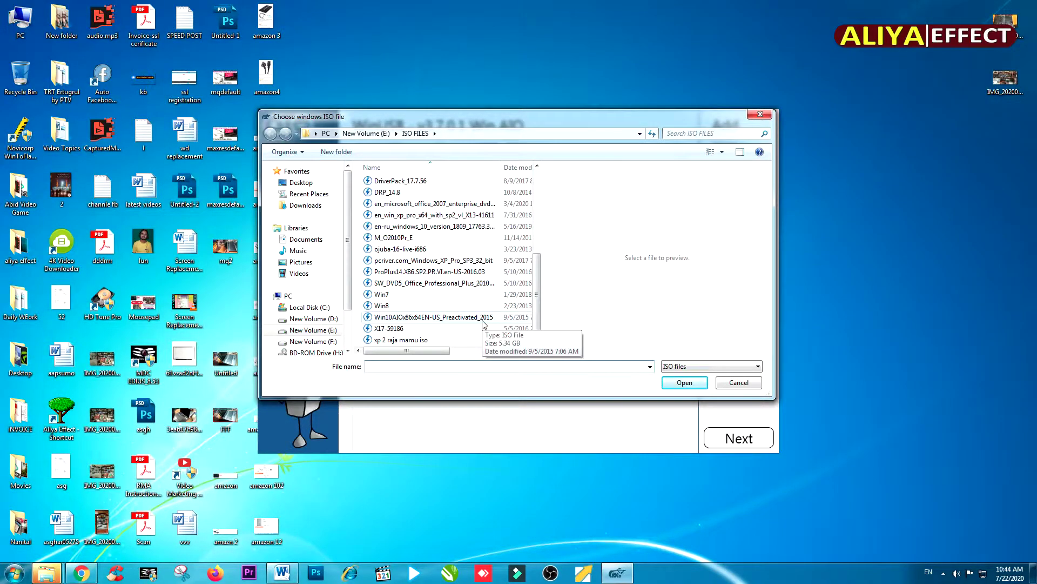
{"action": "left_click_drag", "start_coordinate": [537, 309], "coordinate": [555, 269]}
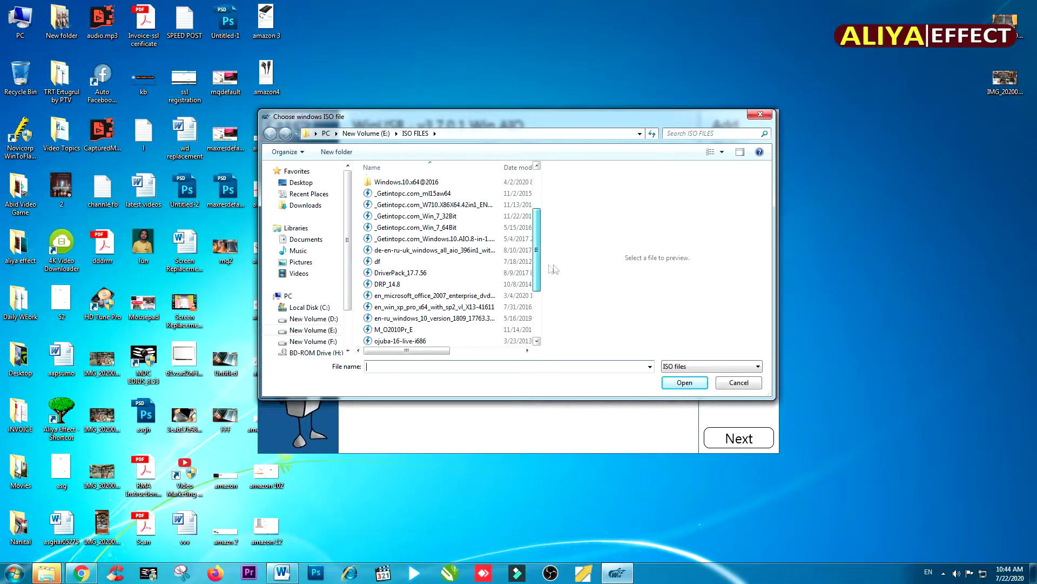
{"action": "left_click", "coordinate": [462, 241]}
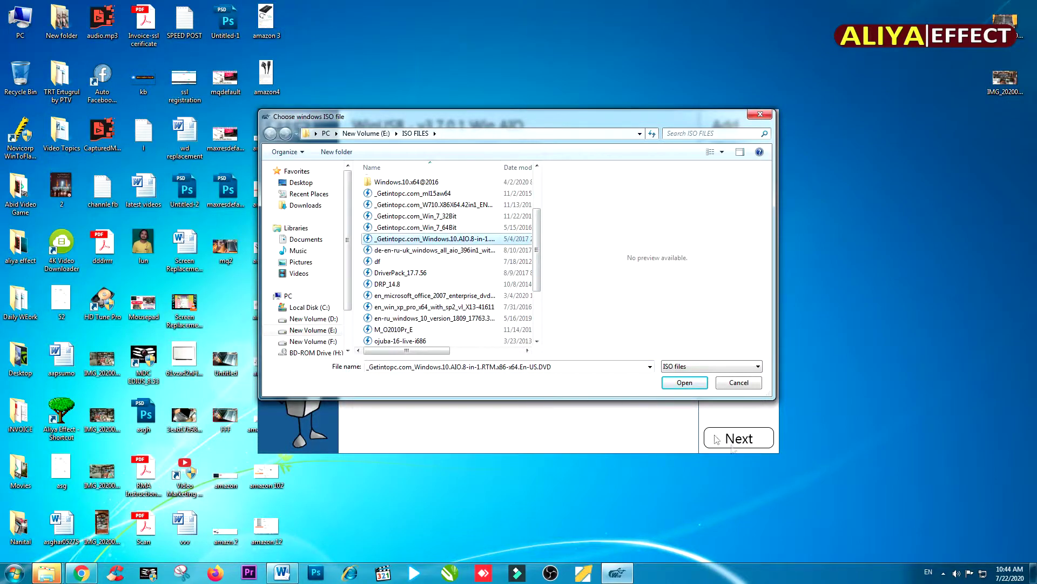
{"action": "left_click", "coordinate": [690, 382]}
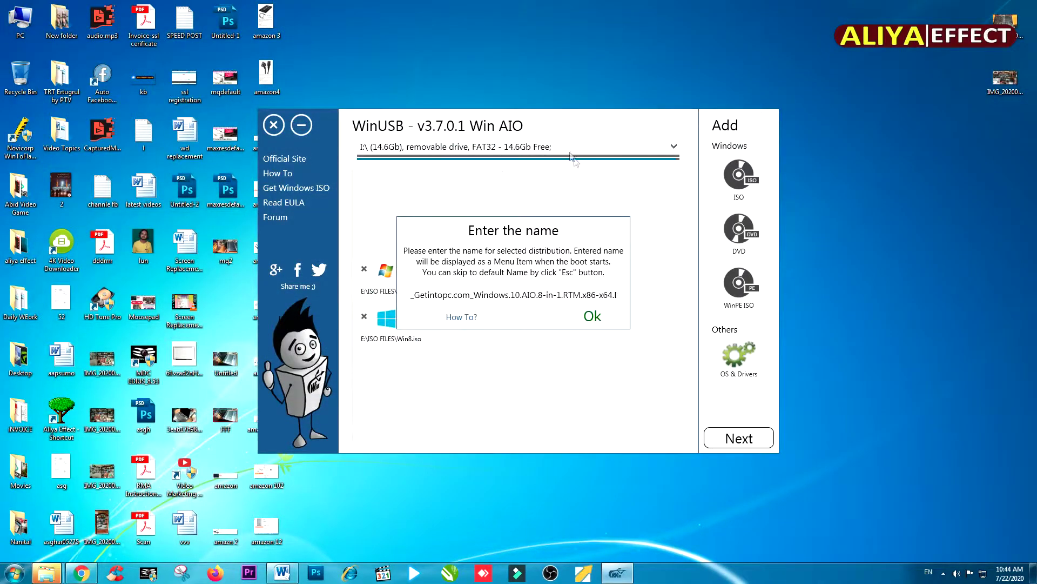
{"action": "left_click", "coordinate": [606, 317]}
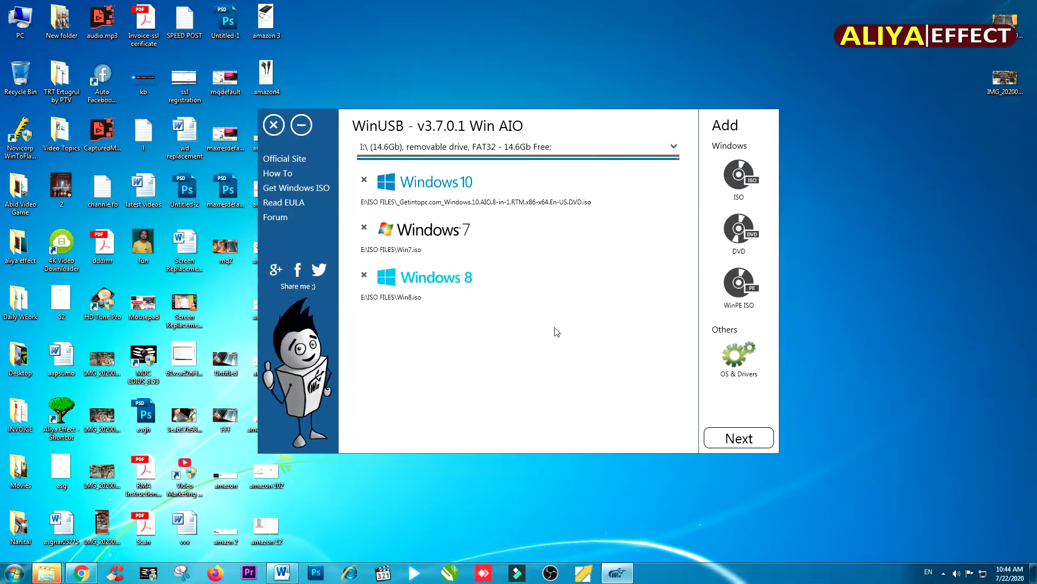
Choose NTFS formatting for the USB drive, accept erasing all its data and start creating the bootable drive
{"action": "left_click", "coordinate": [739, 437]}
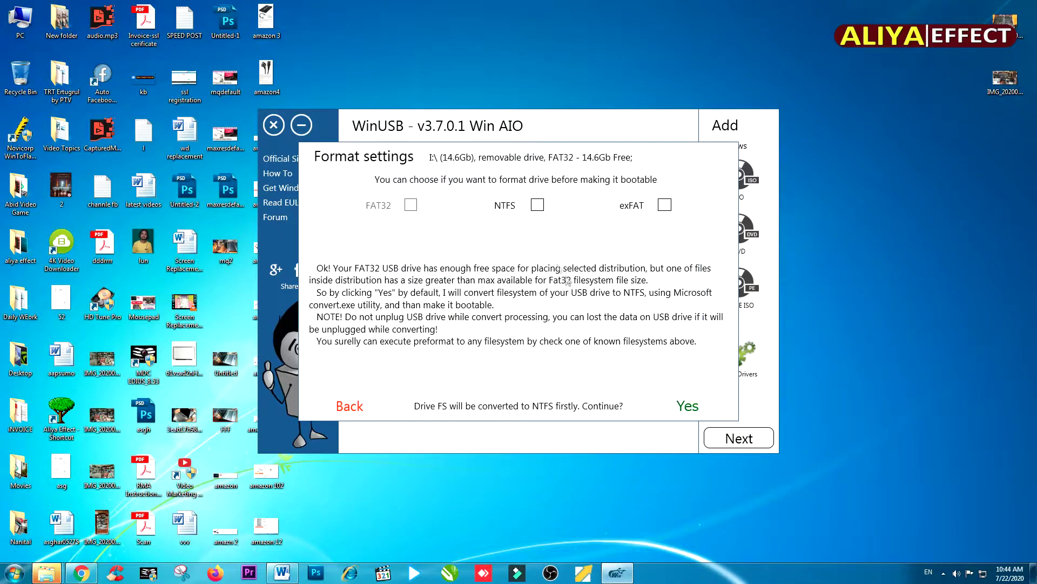
{"action": "left_click", "coordinate": [538, 206]}
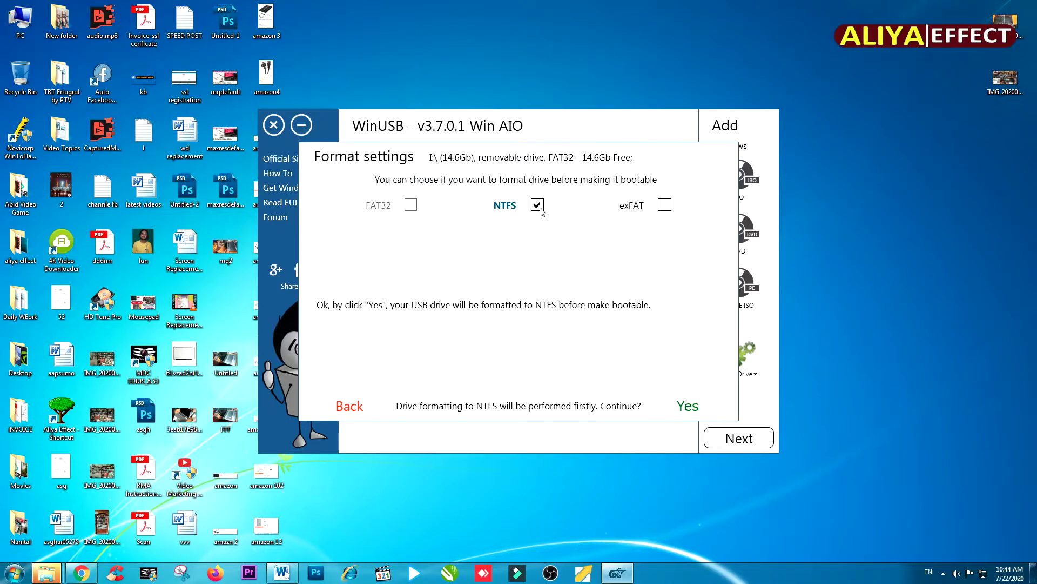
{"action": "left_click", "coordinate": [689, 409]}
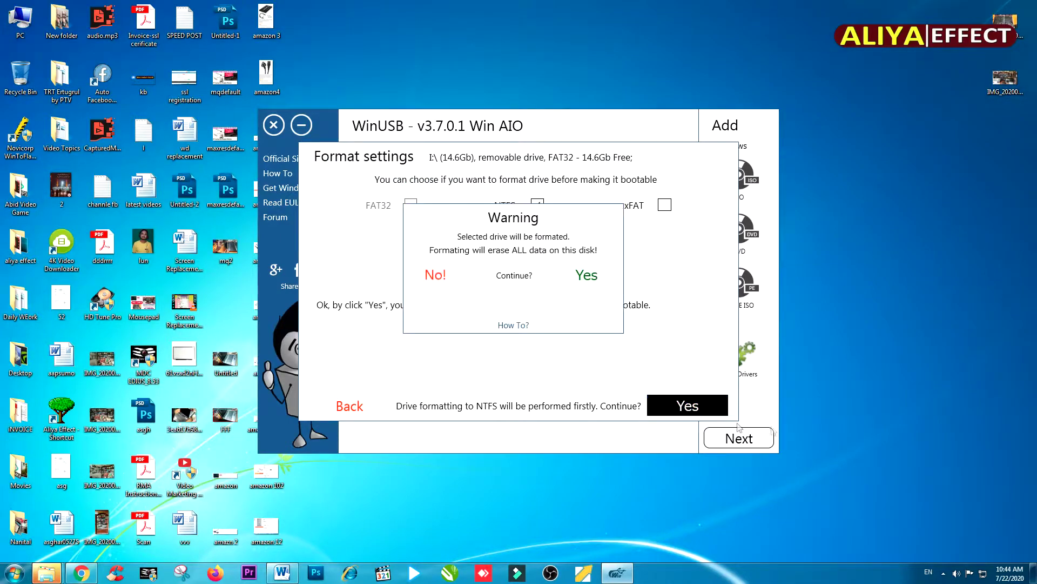
{"action": "left_click", "coordinate": [579, 277]}
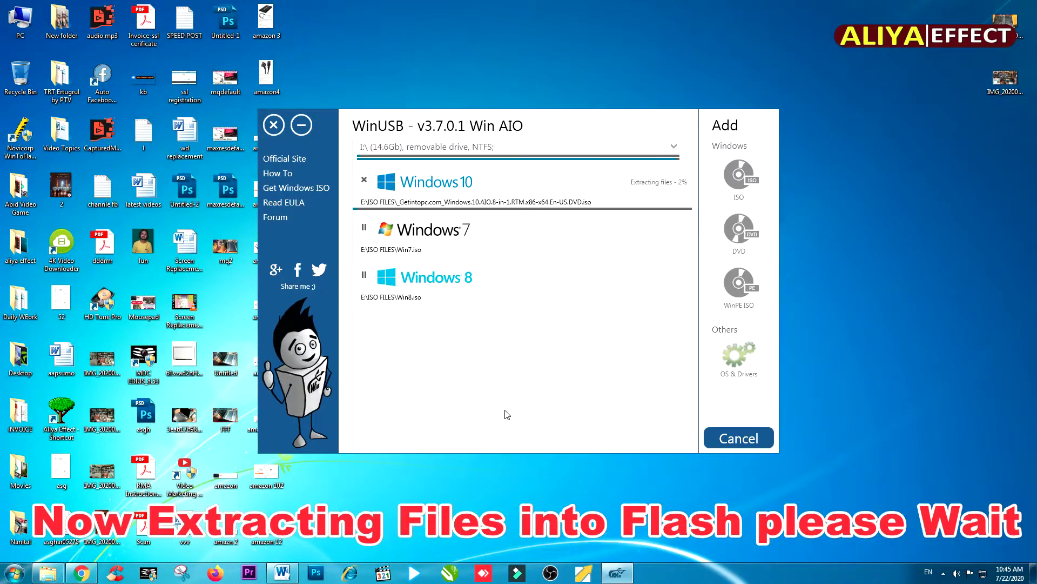
{"action": "left_click", "coordinate": [677, 191]}
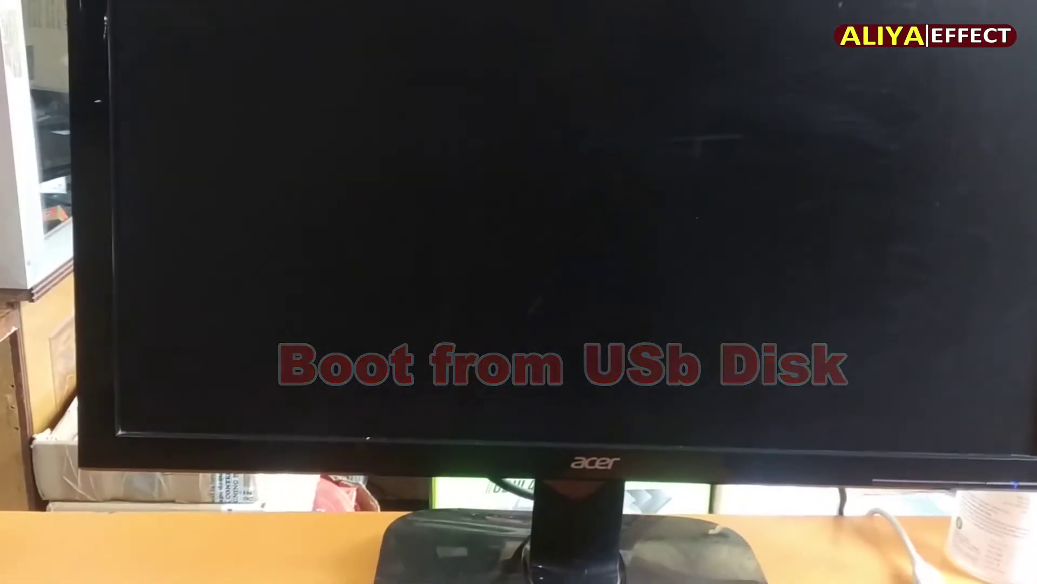
Boot the computer from the SanDisk USB drive and start the Windows 10 AIO 8-in-1 entry in Windows Boot Manager
{"action": "key", "text": "F12"}
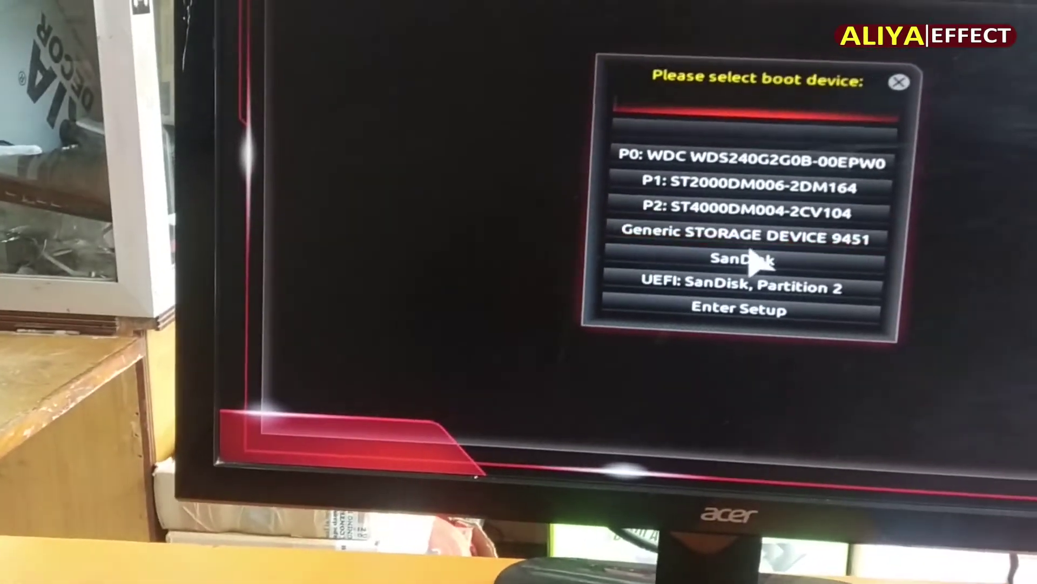
{"action": "left_click", "coordinate": [738, 269]}
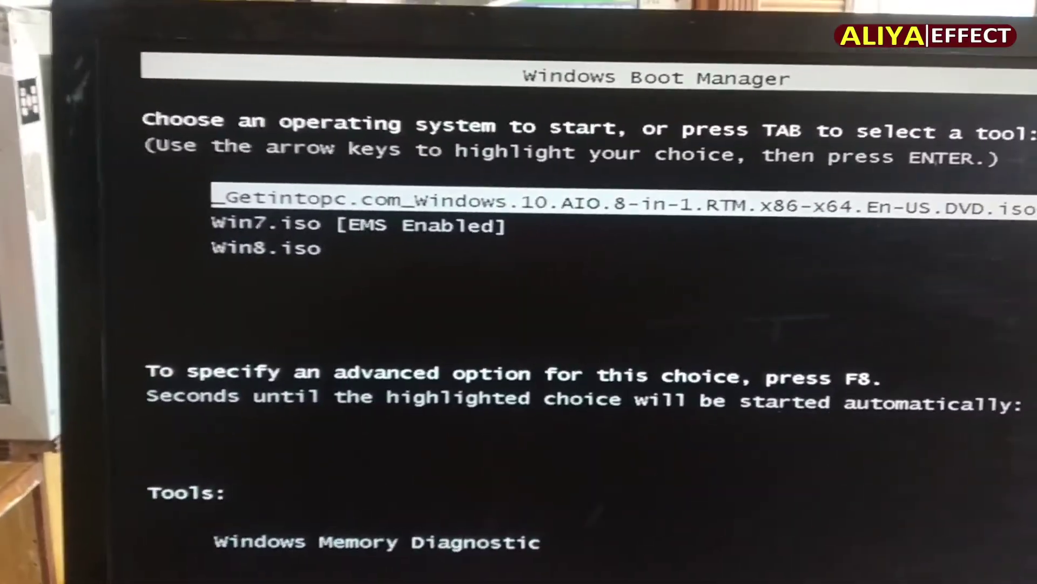
{"action": "key", "text": "Down"}
{"action": "key", "text": "Down"}
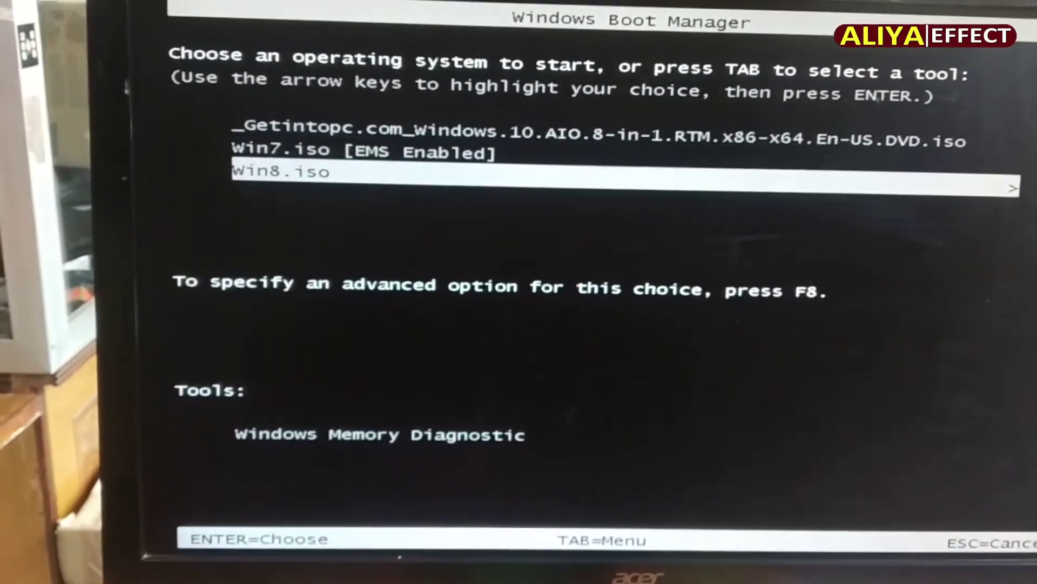
{"action": "key", "text": "Up"}
{"action": "key", "text": "Up"}
{"action": "key", "text": "Return"}
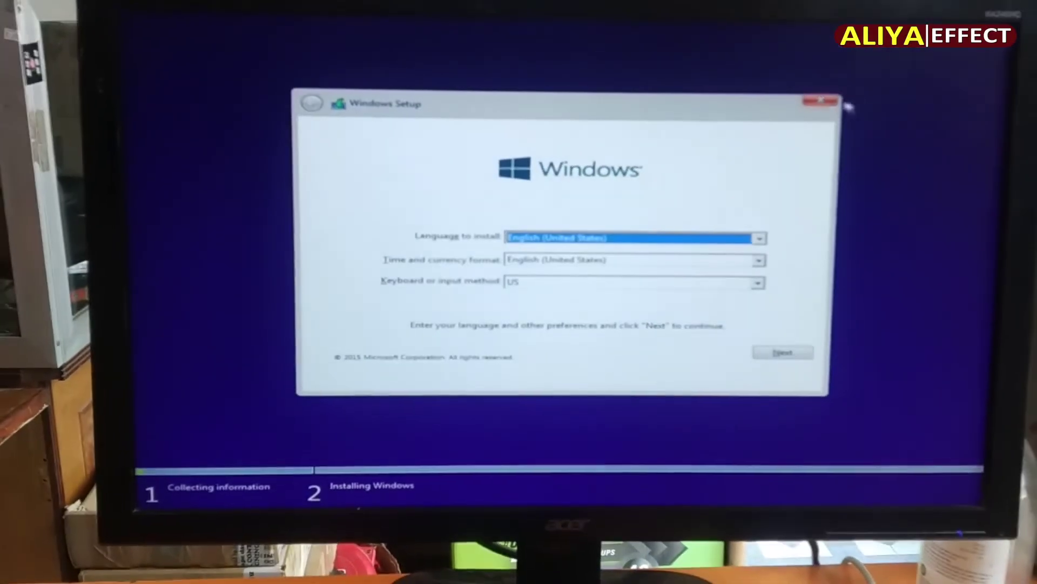
Close the Windows Setup window to leave the Windows 10 installation
{"action": "left_click", "coordinate": [821, 100]}
{"action": "left_click", "coordinate": [682, 307]}
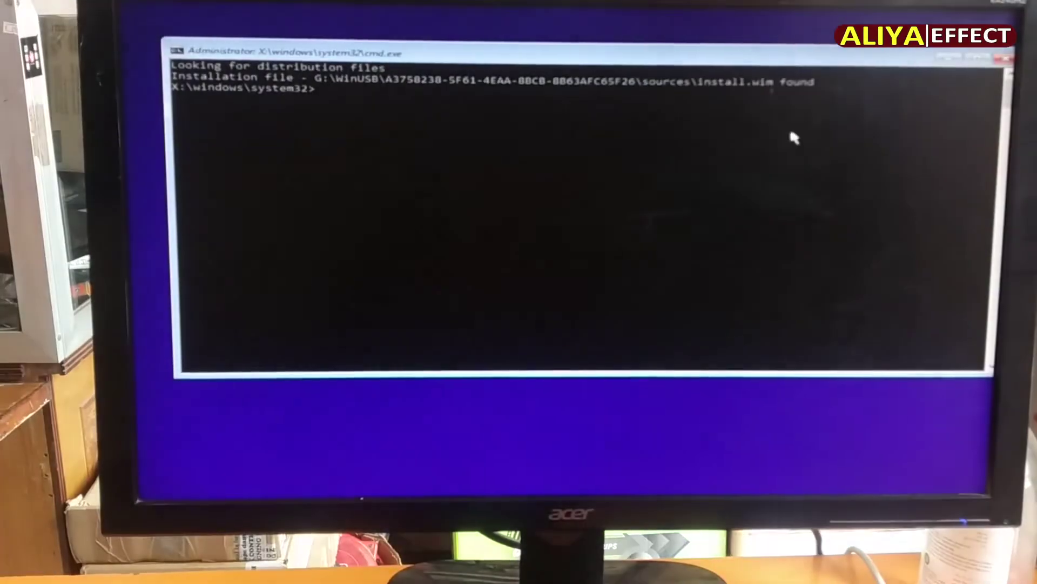